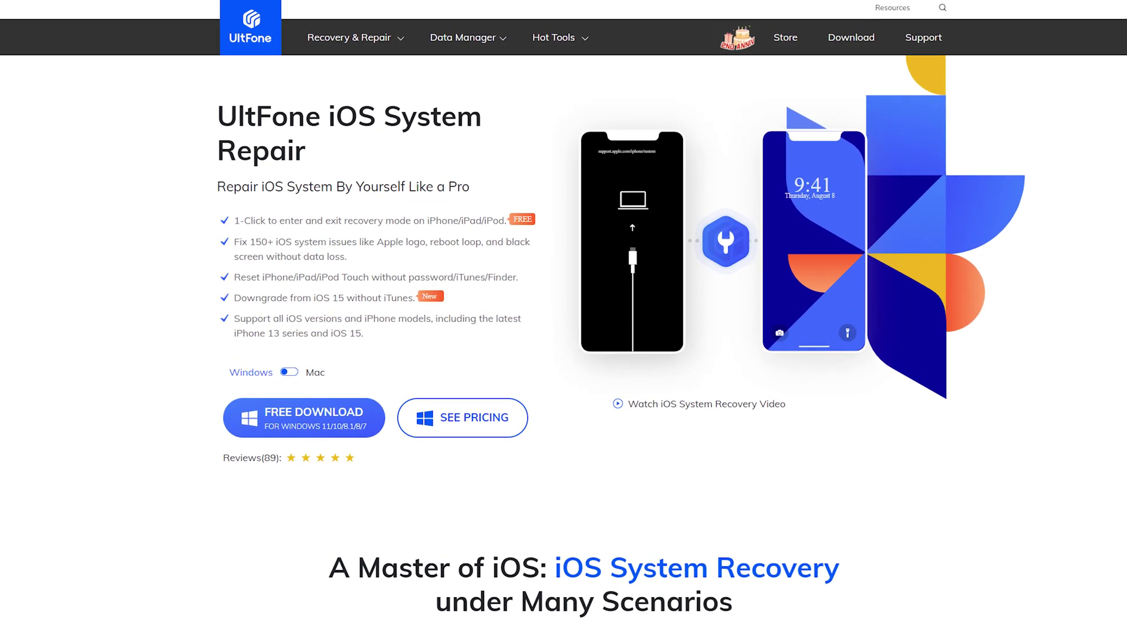
pyautogui.scroll(-5, 563, 352)
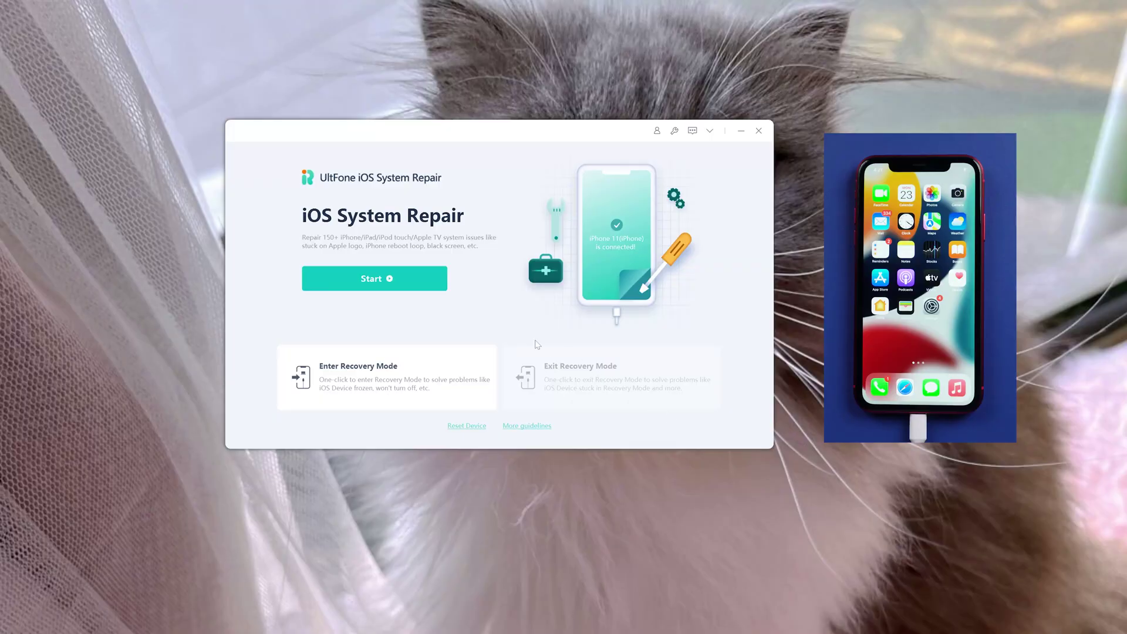
# Step: Pick Standard Repair and download the iOS 15.5 firmware package for the iPhone 11
pyautogui.click(431, 290)
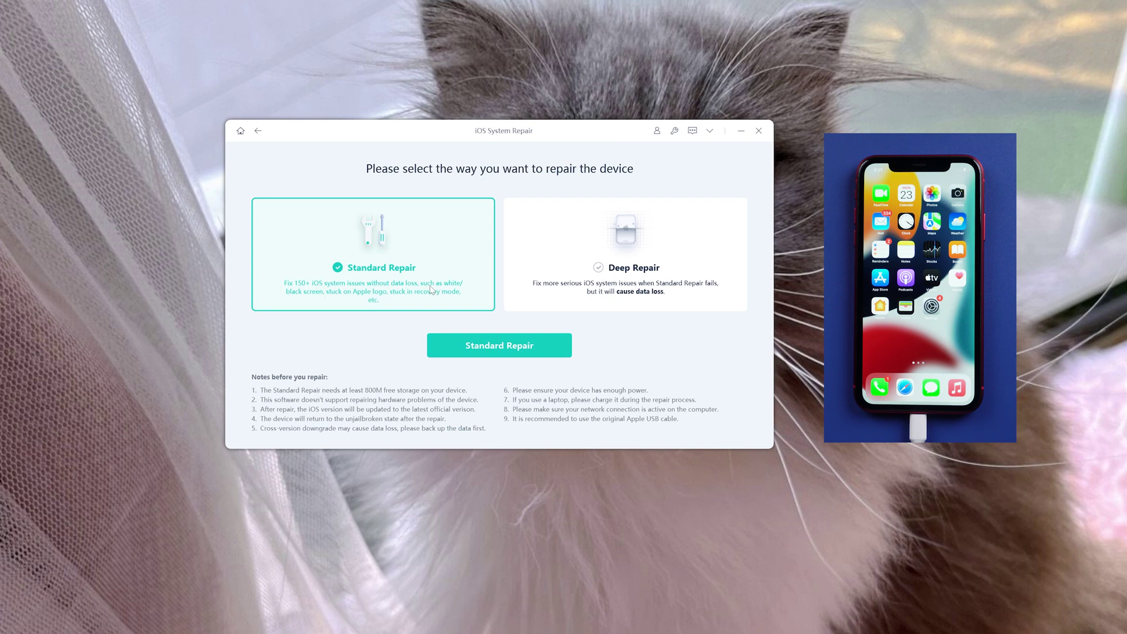
pyautogui.click(451, 353)
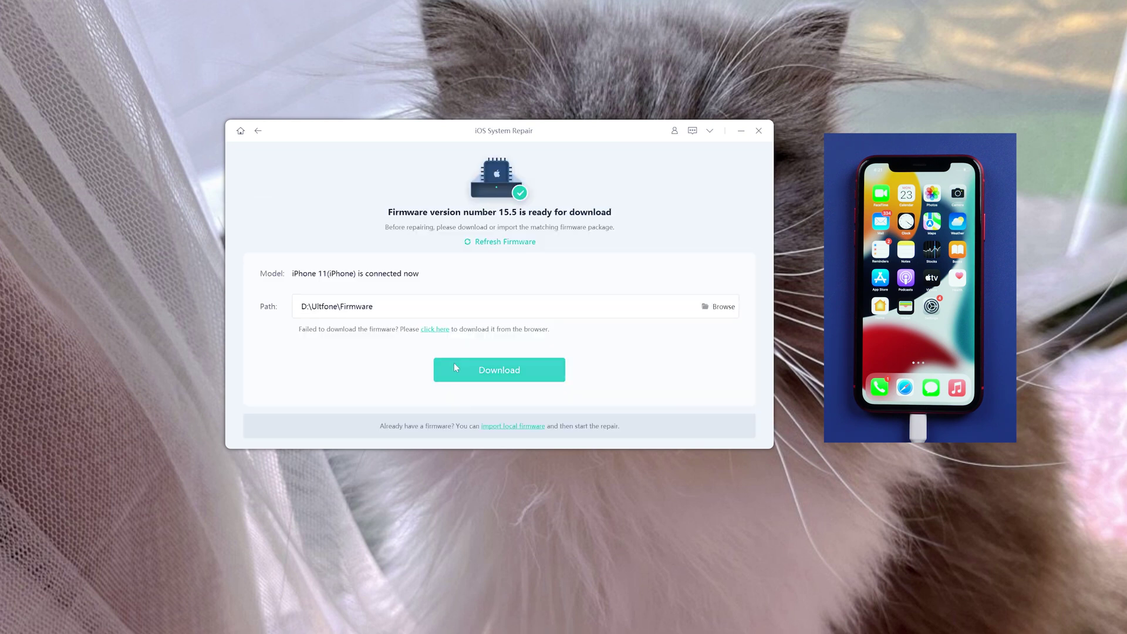
pyautogui.click(457, 372)
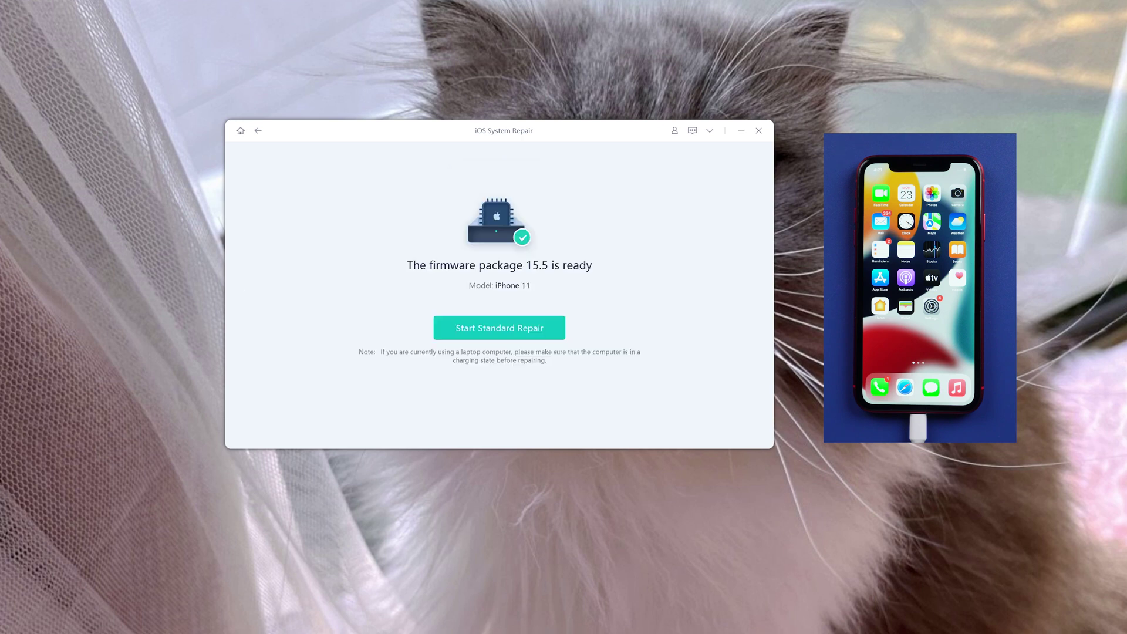
# Step: Start Standard Repair on the iPhone with the downloaded iOS 15.5 firmware
pyautogui.click(558, 327)
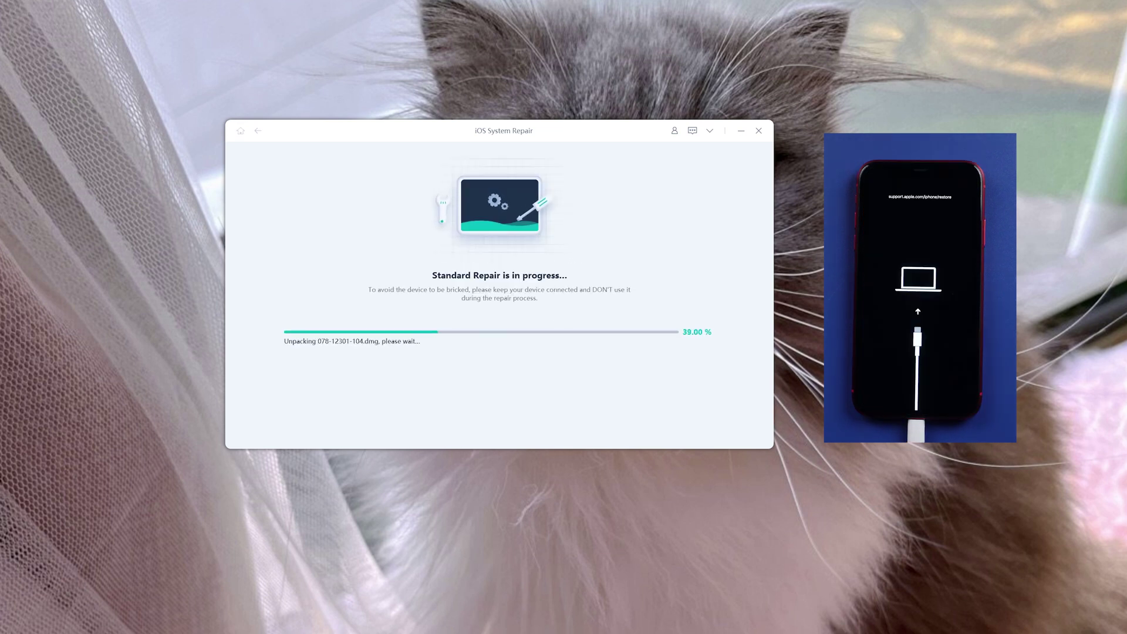